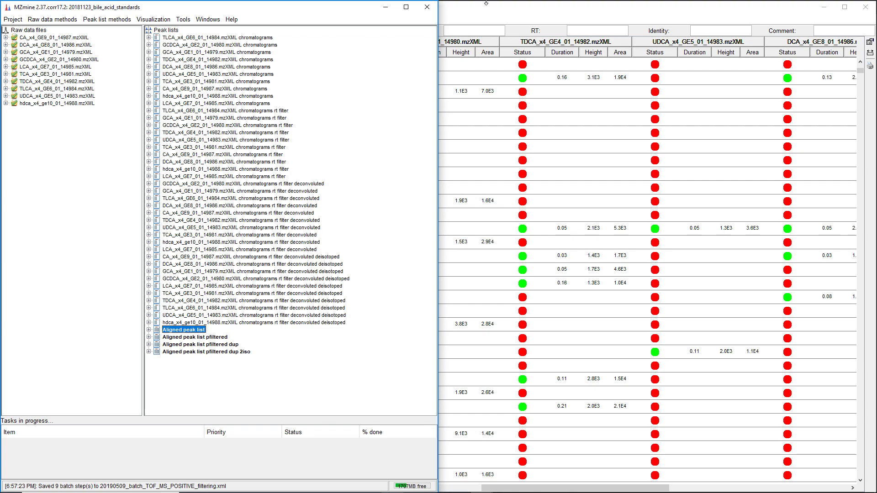
- Scroll the Aligned peak list to the isotope score and peak shape columns, then down its rows
click(501, 10)
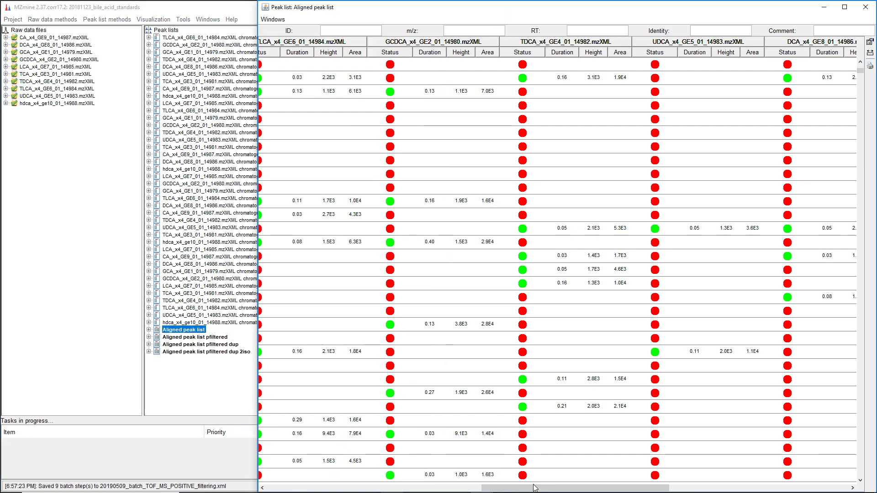
scroll(535, 488, right, 5)
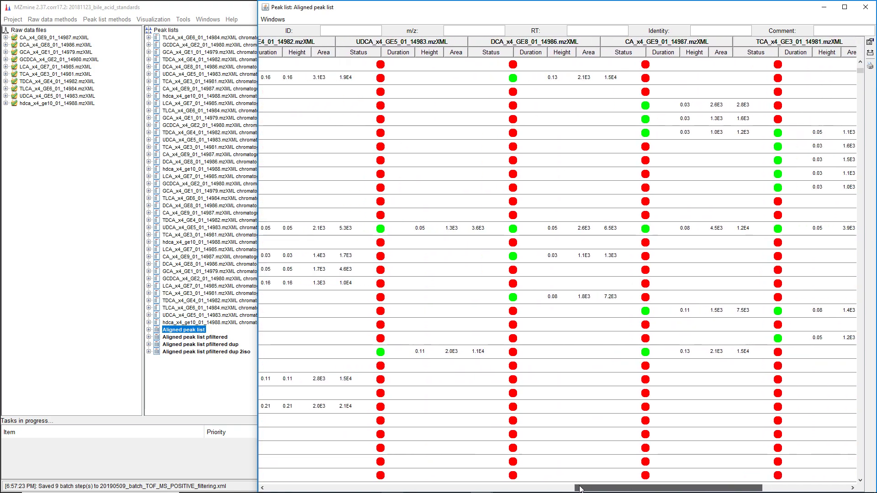
click(441, 488)
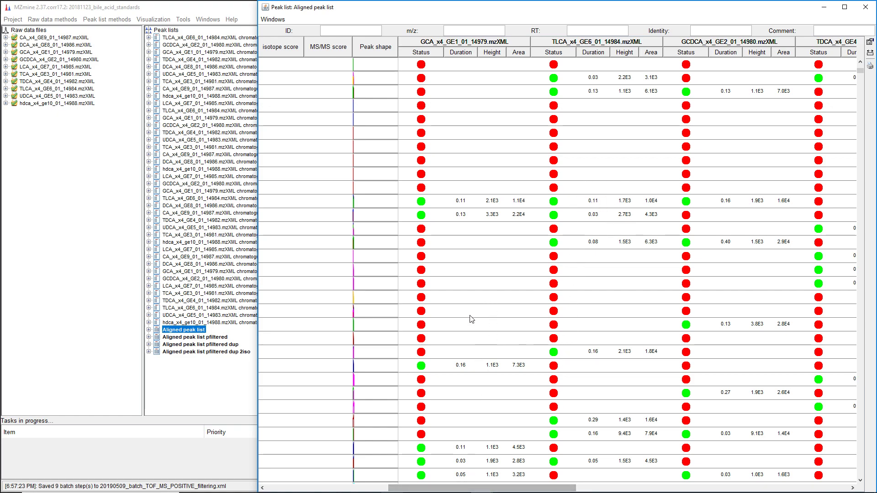
scroll(453, 402, down, 9)
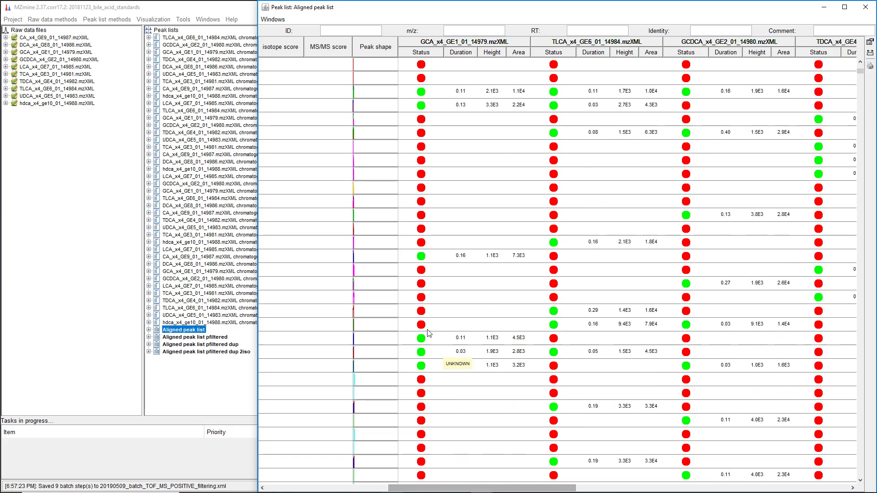
scroll(428, 333, down, 5)
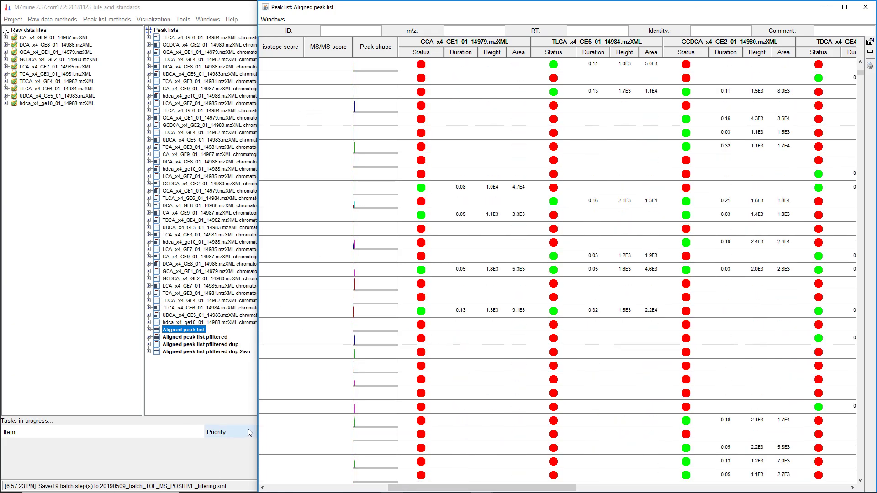
mouse_move(455, 492)
mouse_move(481, 484)
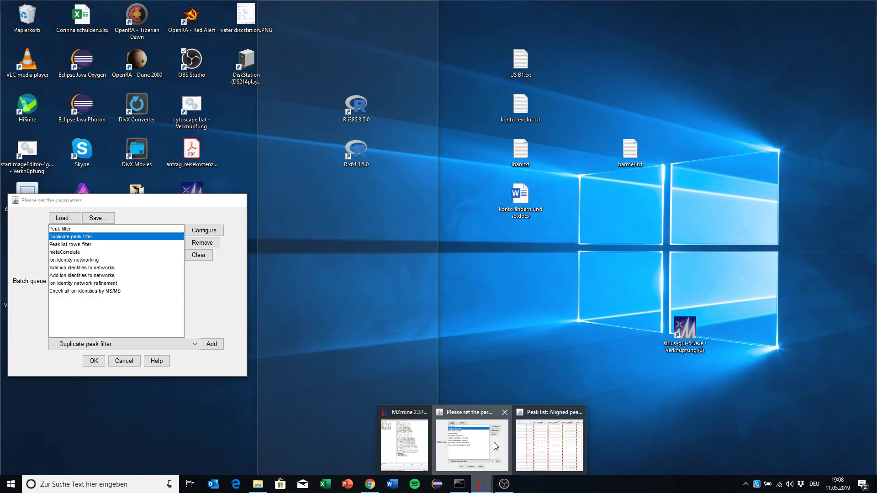
- Return to the batch queue dialog and open the Peak filter step's settings
click(494, 442)
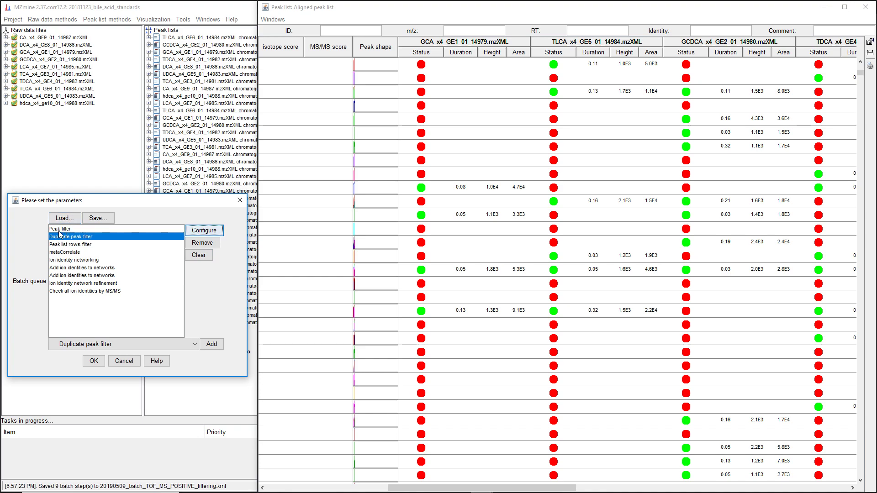
click(69, 253)
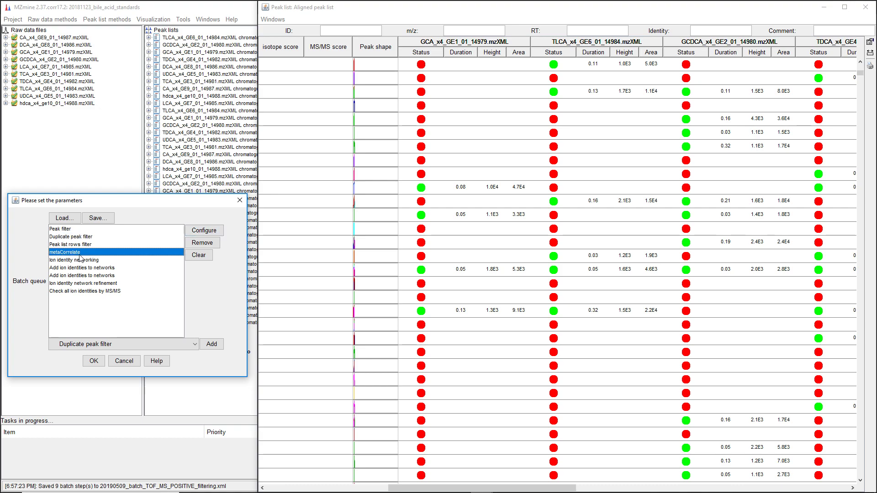
click(69, 230)
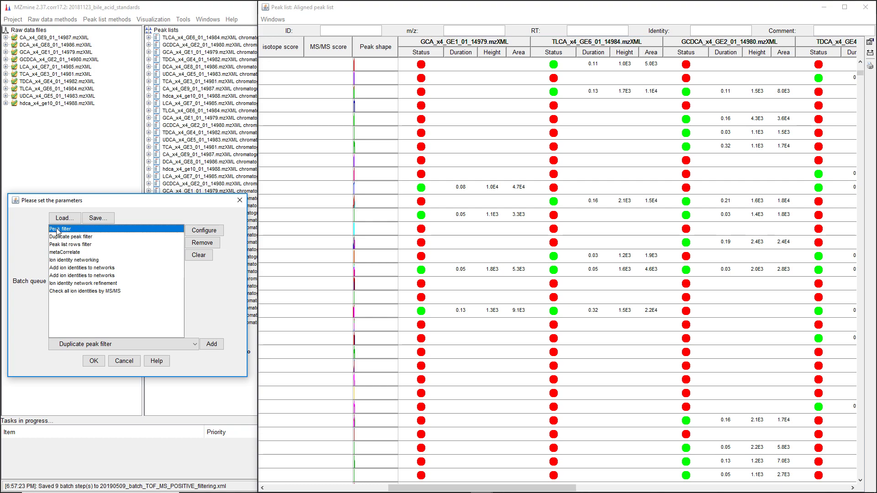
click(207, 231)
- Accept the Peak filter unchanged with Duration 0.00–2.00 and 3–10000 data points
drag(112, 175, 118, 73)
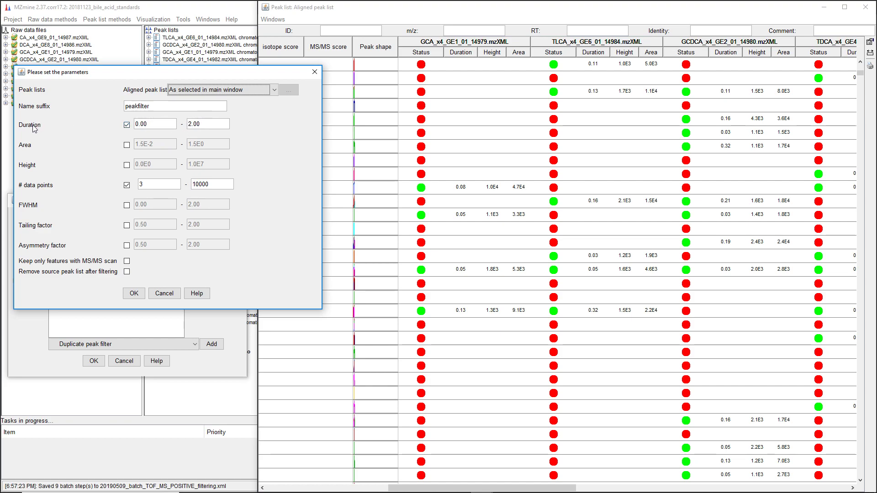
drag(217, 127, 189, 123)
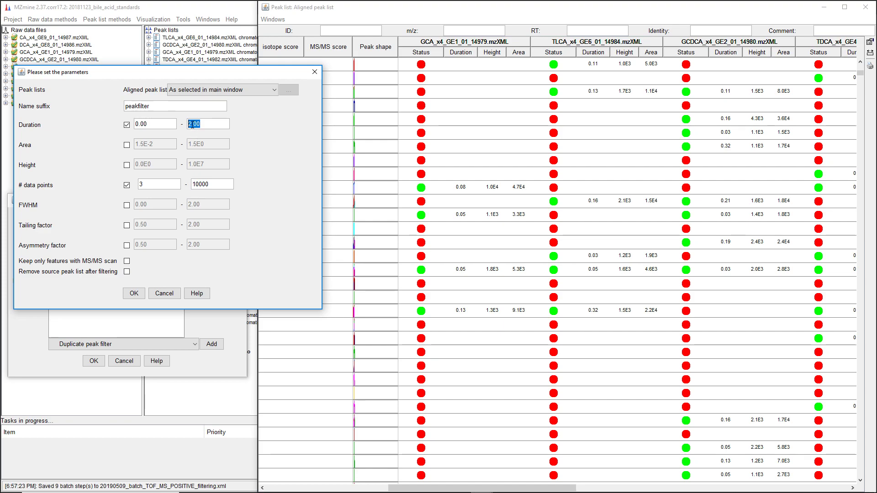
click(155, 189)
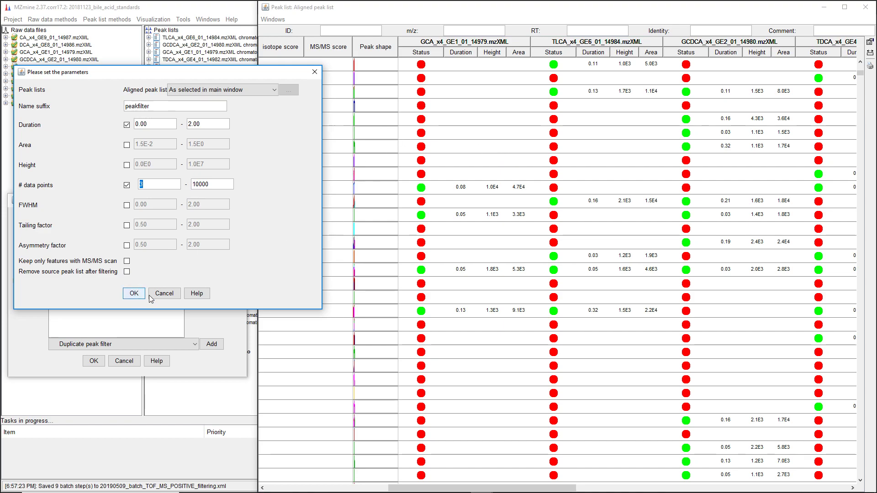
click(132, 294)
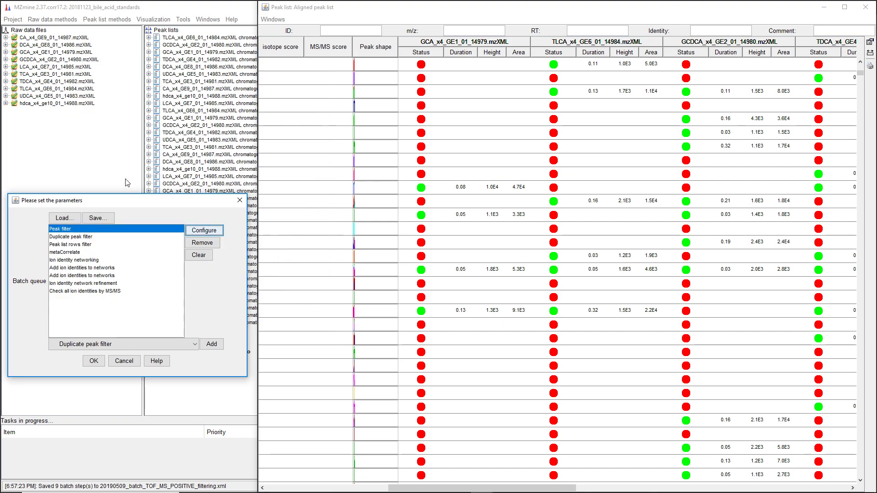
- Open the Duplicate peak filter settings and review NEW AVERAGE, 0.001 m/z or 5.0 ppm, 0.03 min
click(75, 237)
click(204, 231)
drag(134, 219, 154, 59)
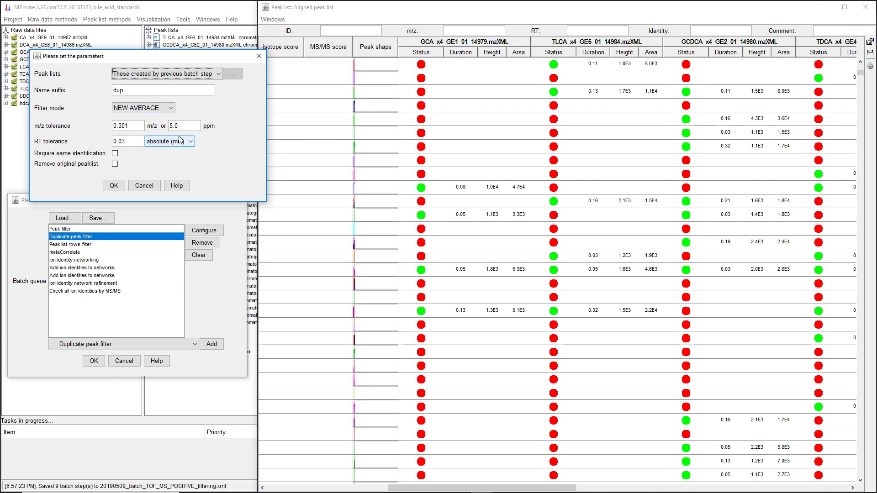
click(135, 125)
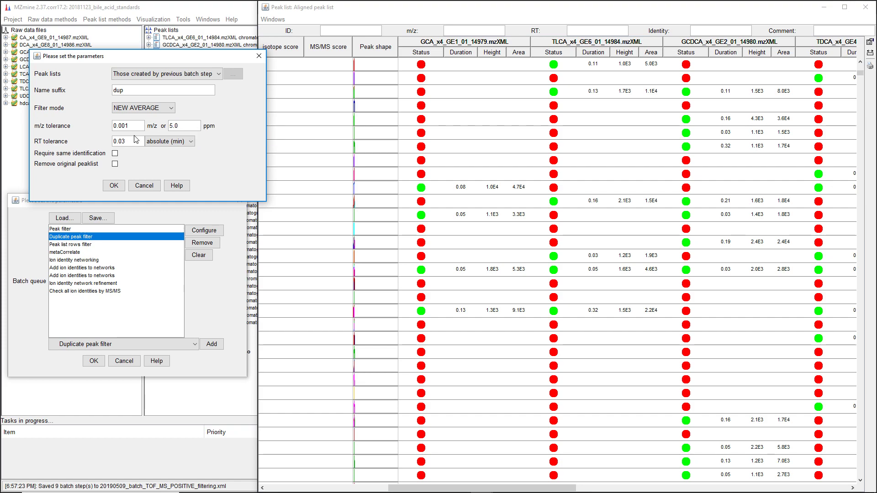
- Accept the Duplicate peak filter settings and open the Peak list rows filter settings
click(108, 188)
click(69, 246)
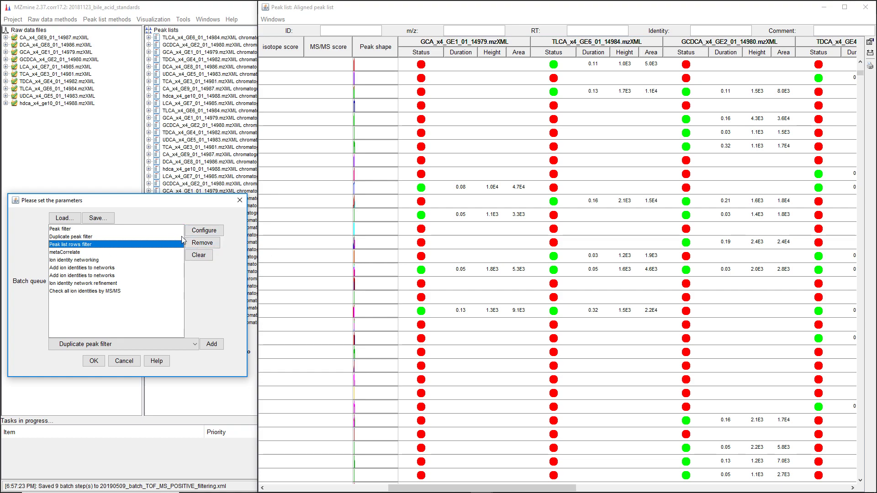
click(198, 234)
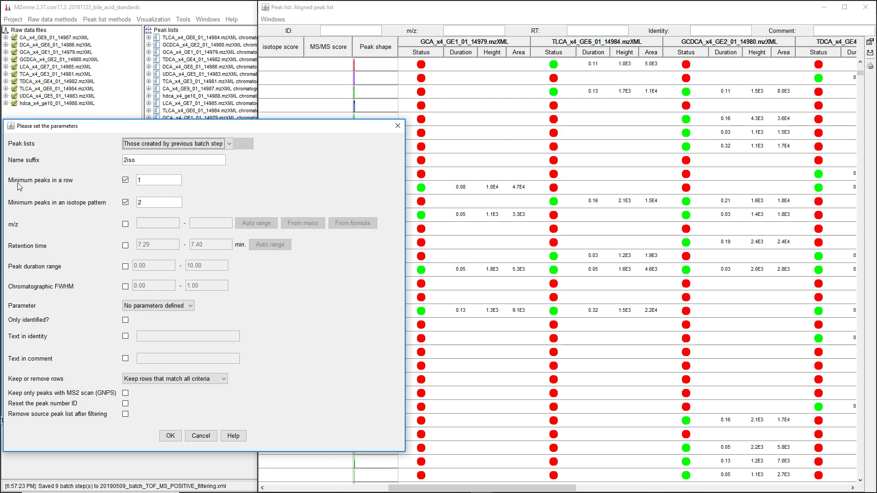
- Review minimum peaks in a row (1) and minimum peaks in an isotope pattern (2)
double_click(160, 180)
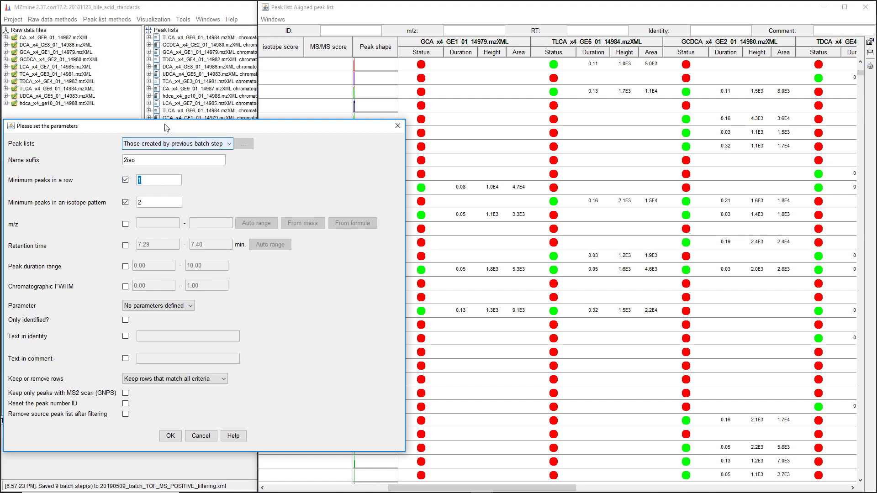
drag(167, 128, 460, 106)
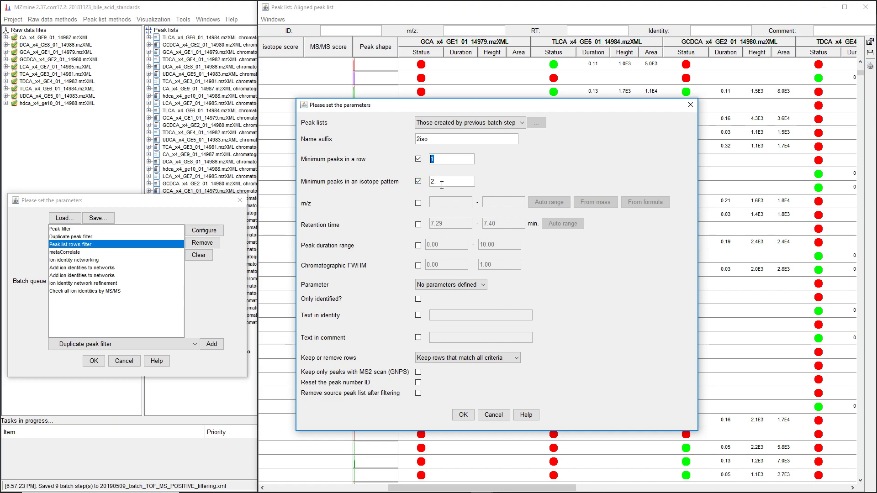
click(439, 181)
double_click(435, 181)
- Try a 1–15 retention time range and auto range 0.00–14.04, then leave the limit off
click(418, 225)
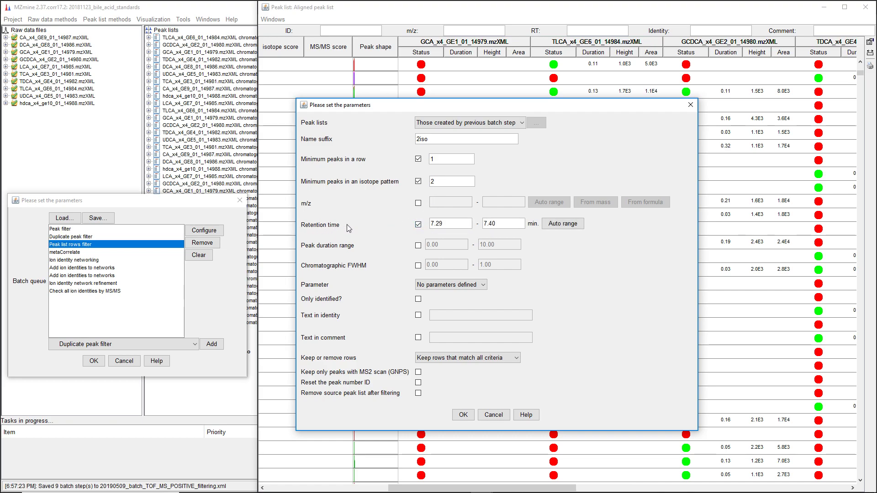
key(Tab)
text(1)
double_click(495, 223)
text(15)
click(563, 224)
click(418, 225)
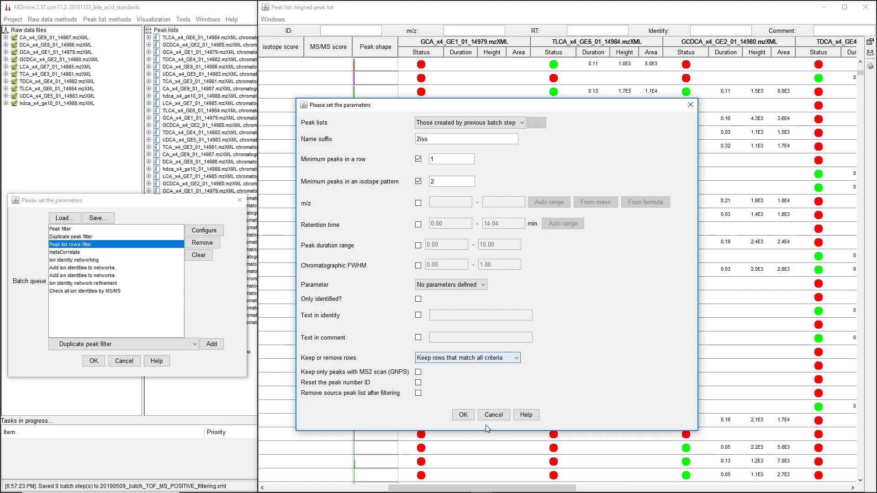
- Accept the rows filter settings and select the metaCorrelate step in the queue
click(462, 414)
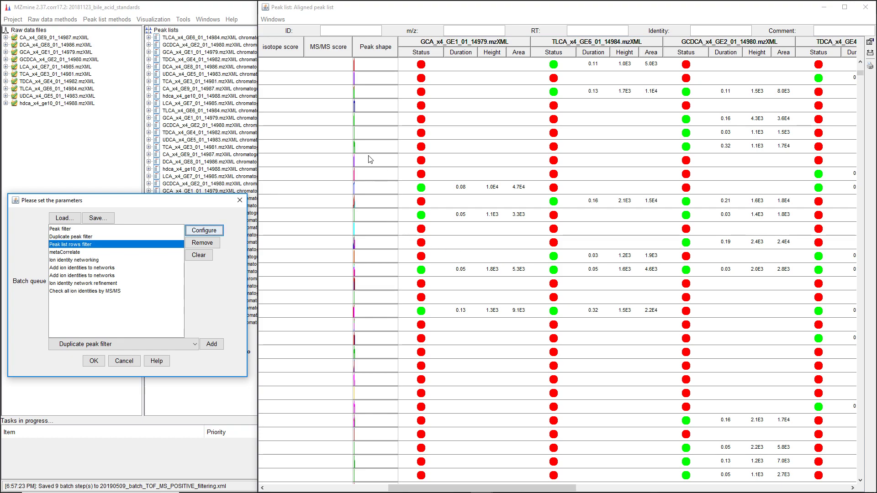
drag(203, 202, 257, 83)
click(122, 133)
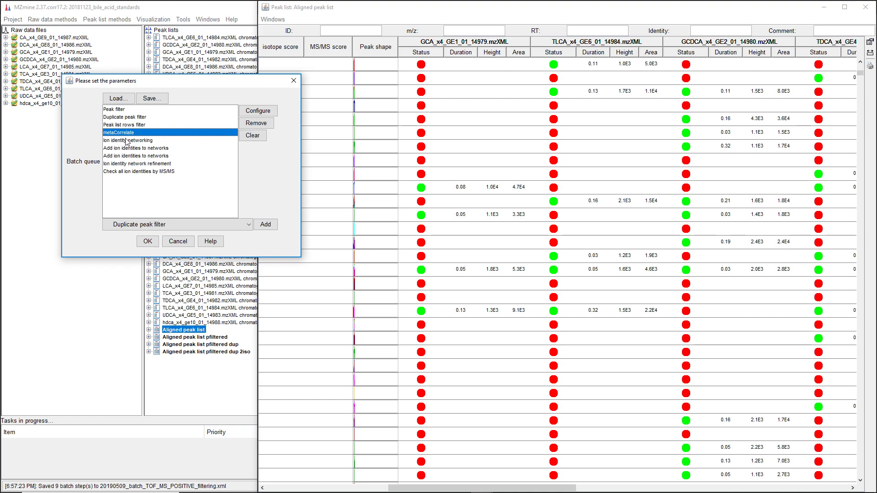
- Open metaCorrelate's settings and change RT tolerance from 0.03 to 0.1 min
click(257, 111)
drag(204, 70, 233, 74)
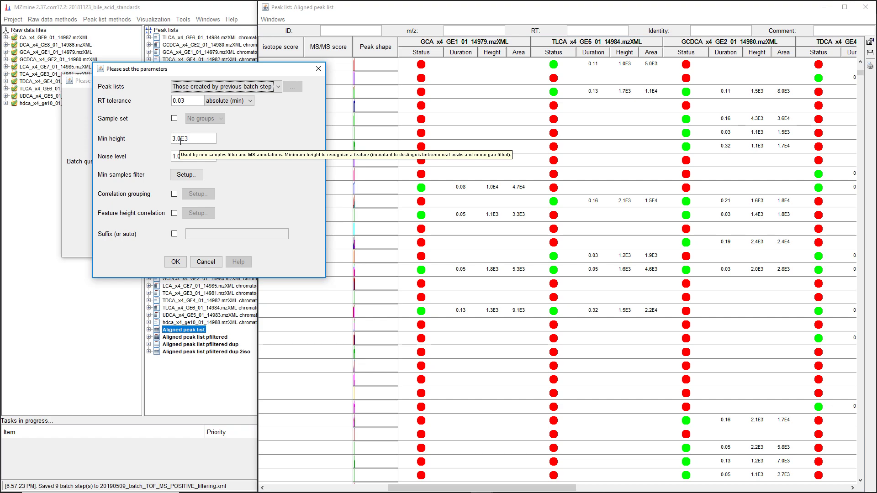
drag(185, 101, 182, 100)
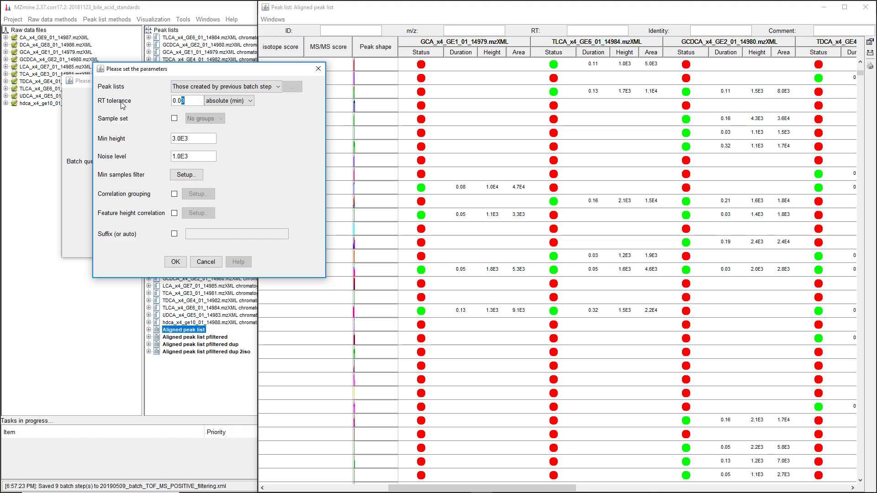
click(193, 101)
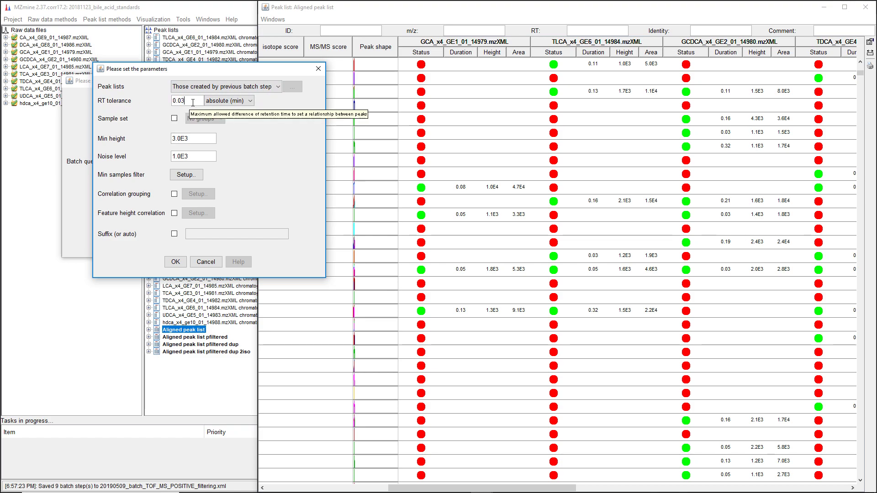
drag(193, 101, 182, 101)
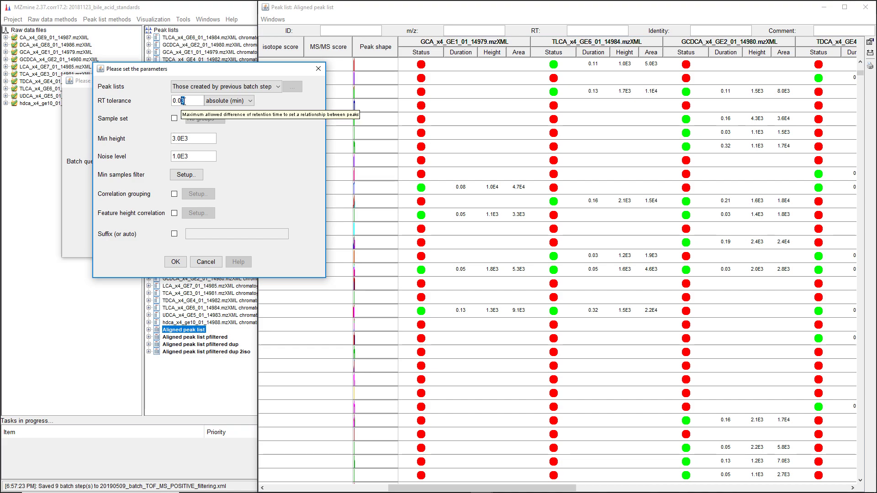
click(185, 101)
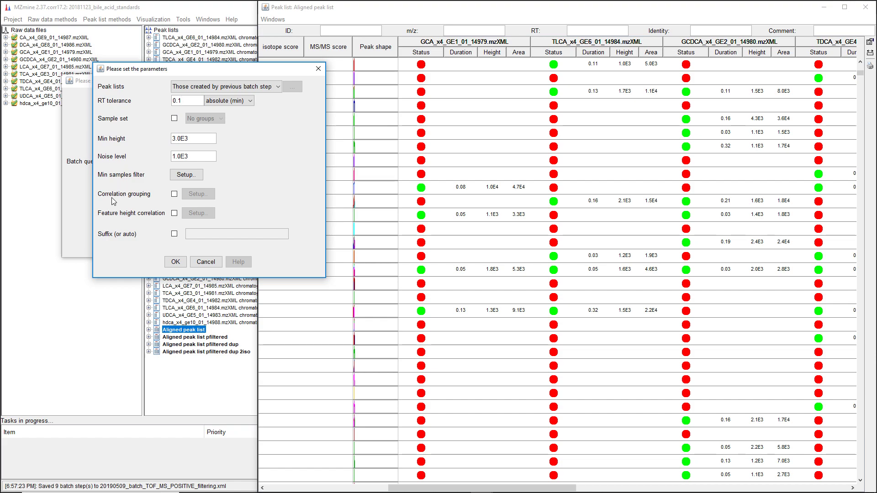
- Enable correlation grouping with 5 min data points, 2 on edge, PEARSON and 85.0% shape correlation
click(174, 195)
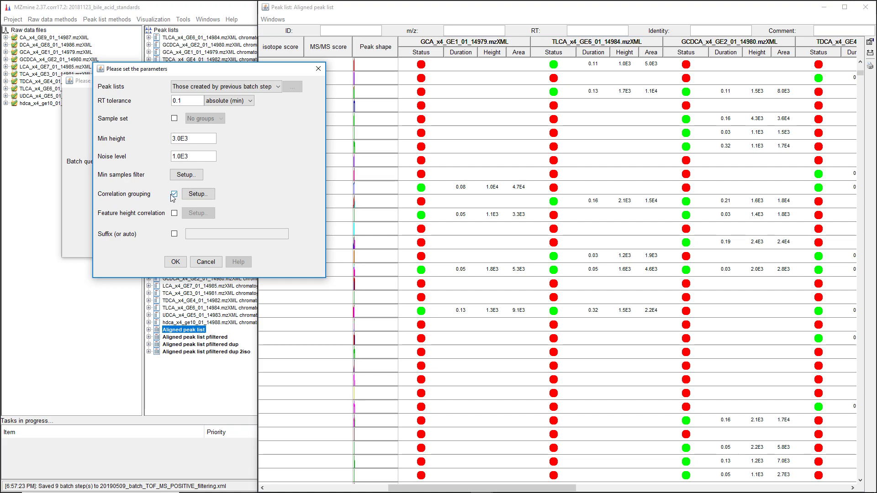
click(197, 196)
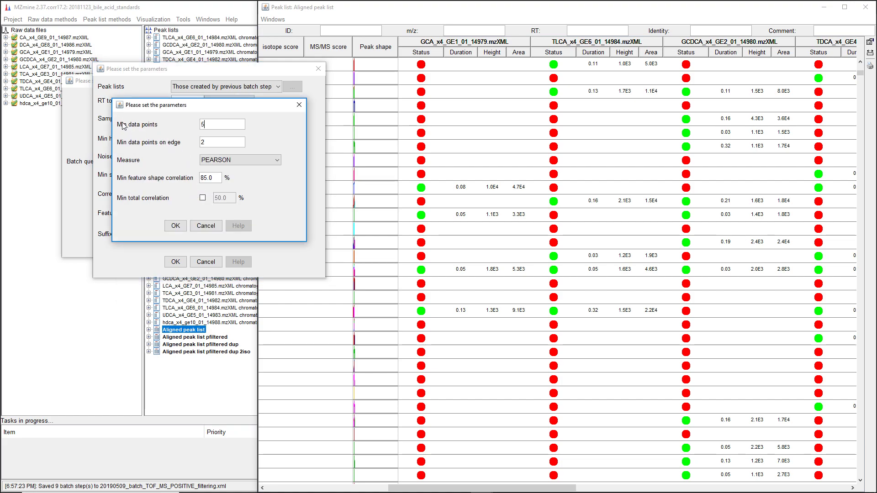
click(206, 125)
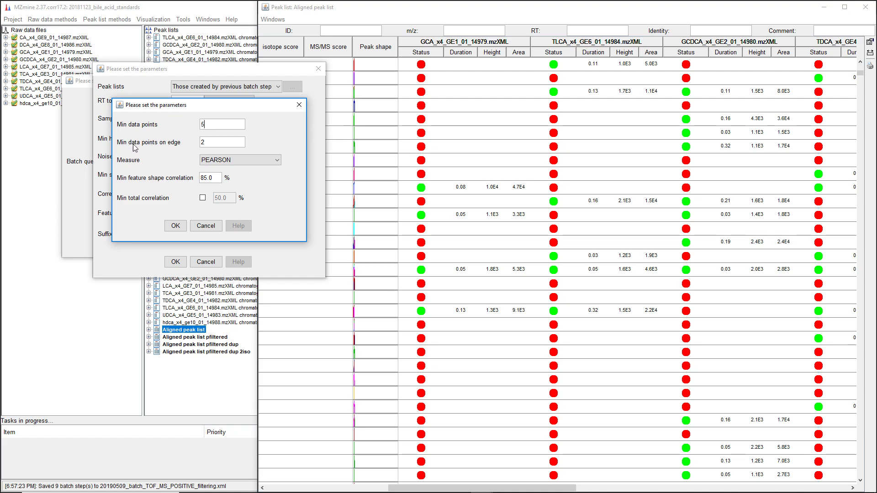
click(211, 146)
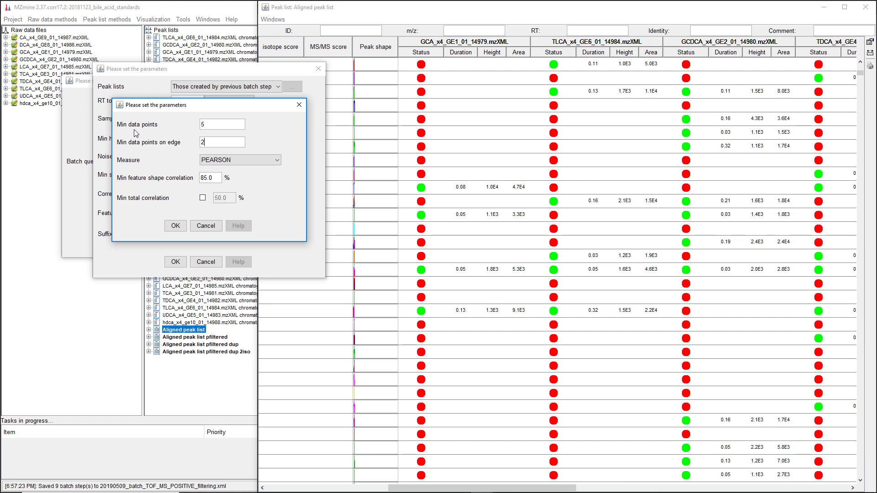
double_click(202, 125)
text(5)
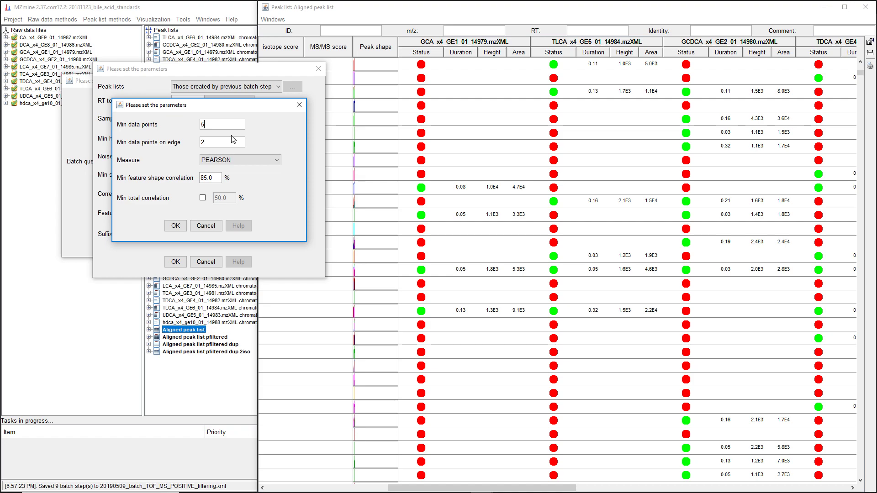
click(239, 161)
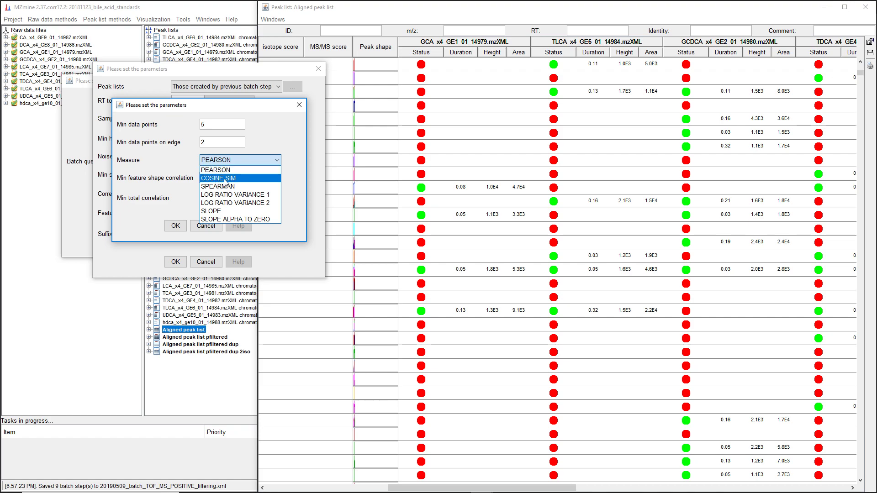
click(222, 170)
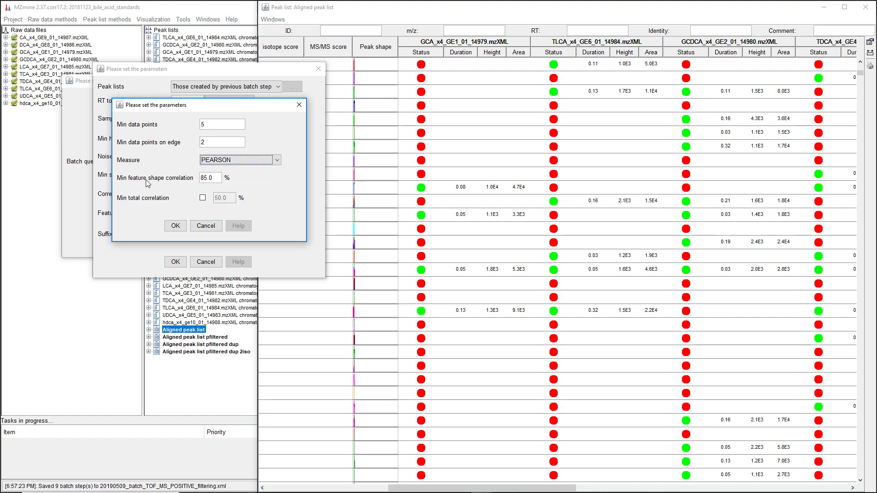
double_click(201, 178)
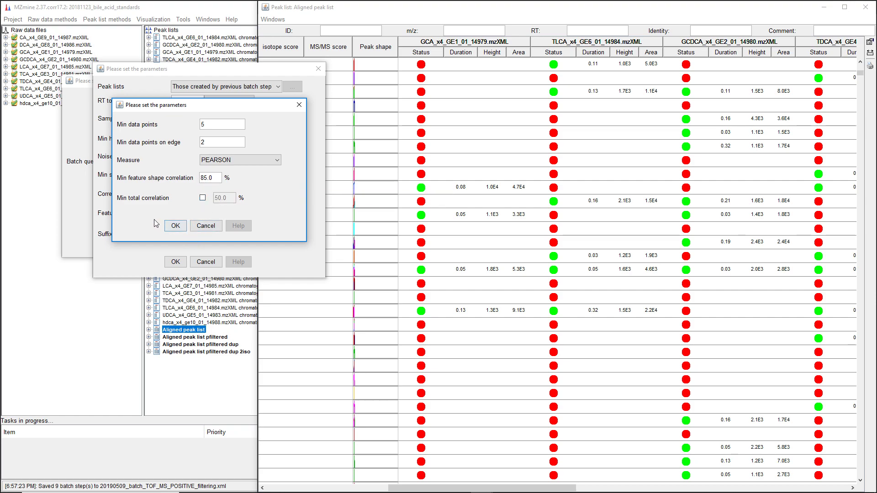
click(175, 227)
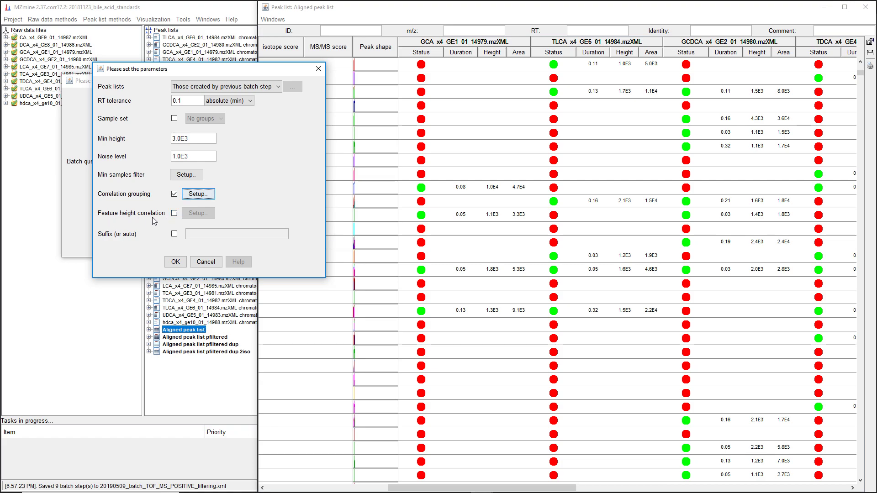
- Enable feature height correlation, keeping 2 data points, PEARSON and 70.0% minimum correlation
click(175, 214)
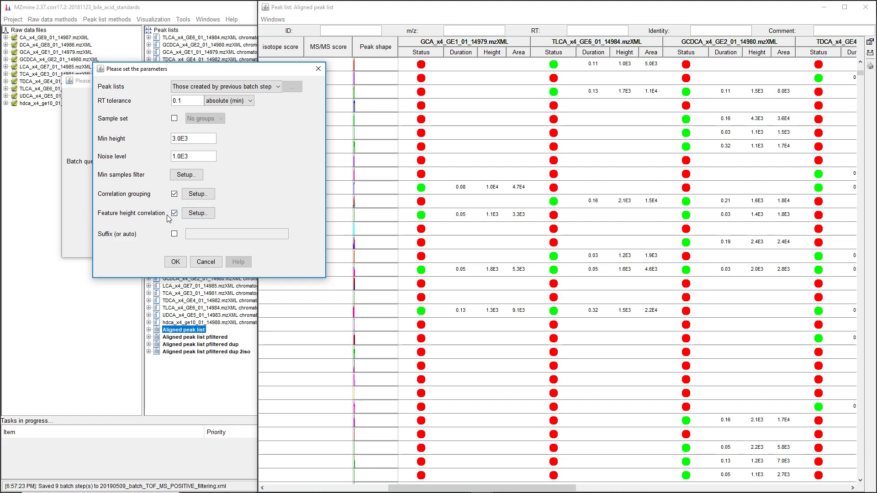
click(194, 214)
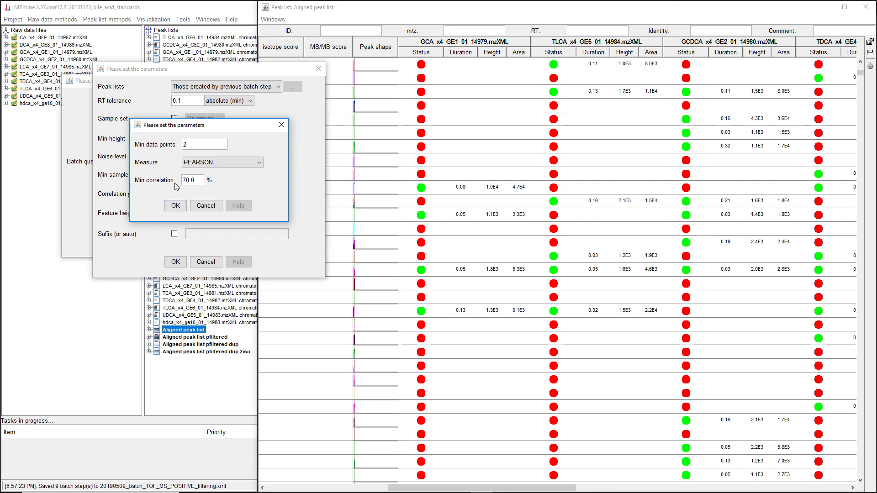
key(Tab)
key(Tab)
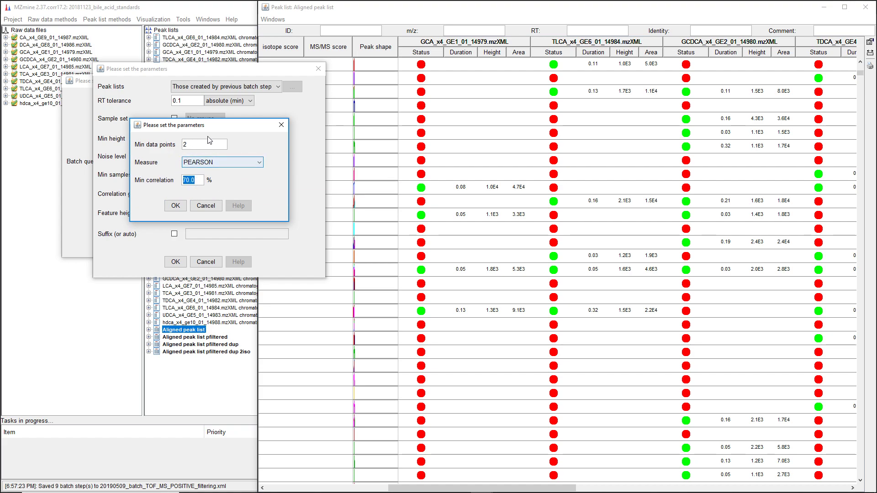
click(206, 206)
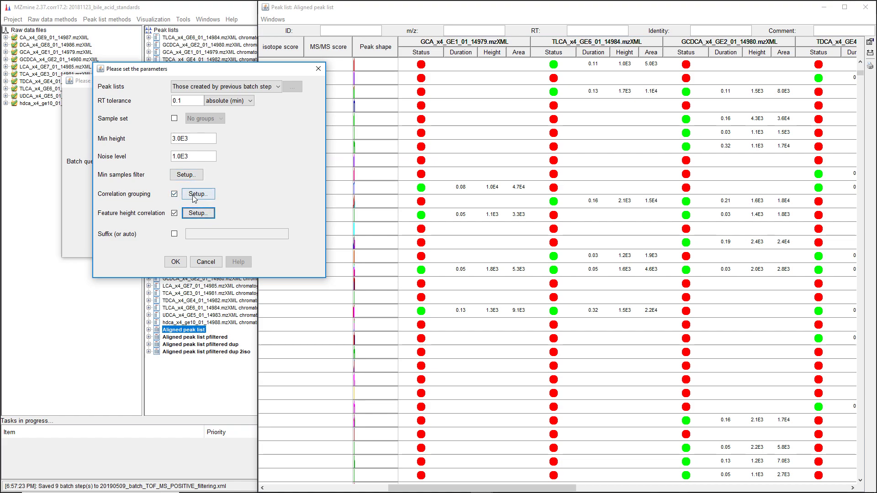
- Untick Correlation grouping so only Feature height correlation stays checked
click(193, 196)
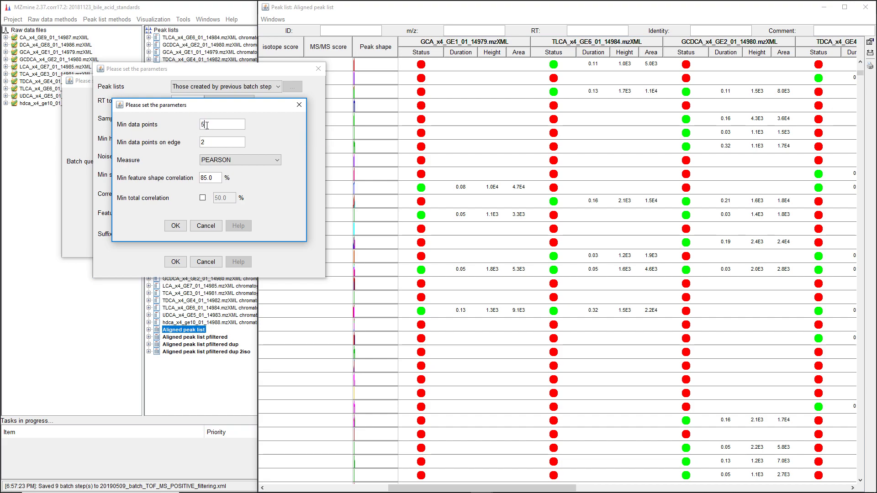
click(201, 229)
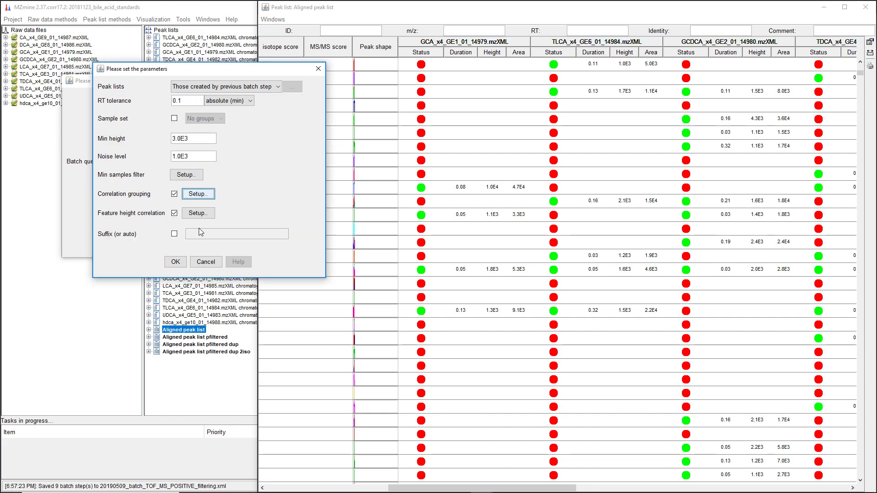
click(174, 196)
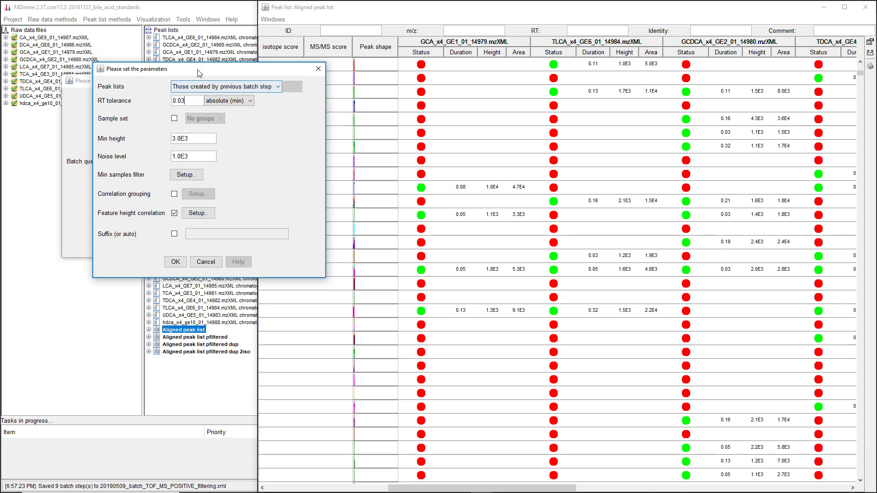
drag(231, 72, 185, 242)
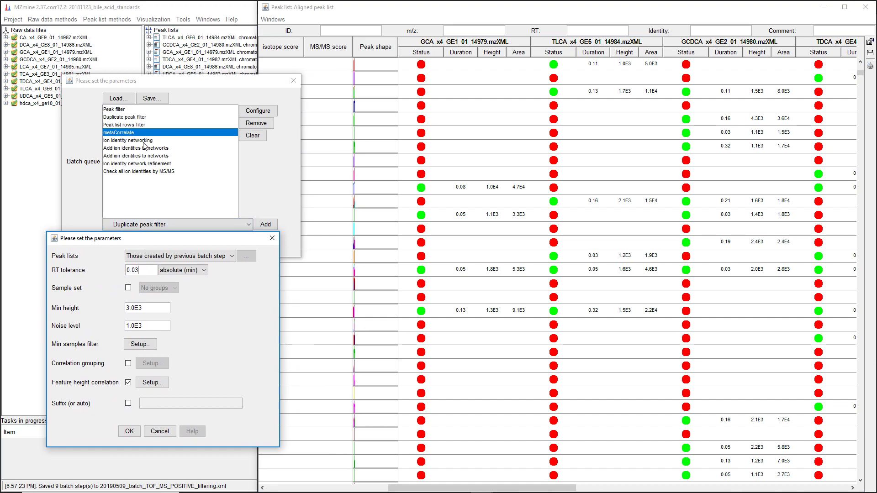